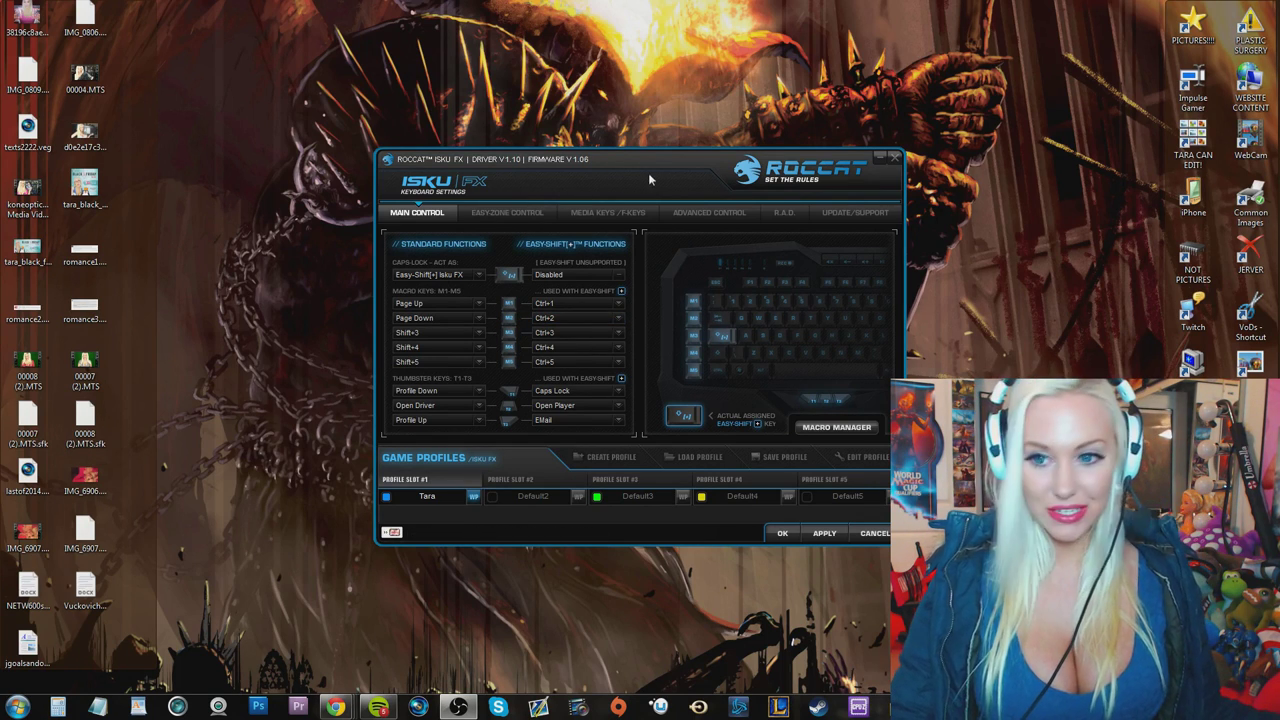
Step: Move the driver window up-left, then view the Easy-Zone and Media Keys/F-Keys assignments
drag(620, 165, 419, 107)
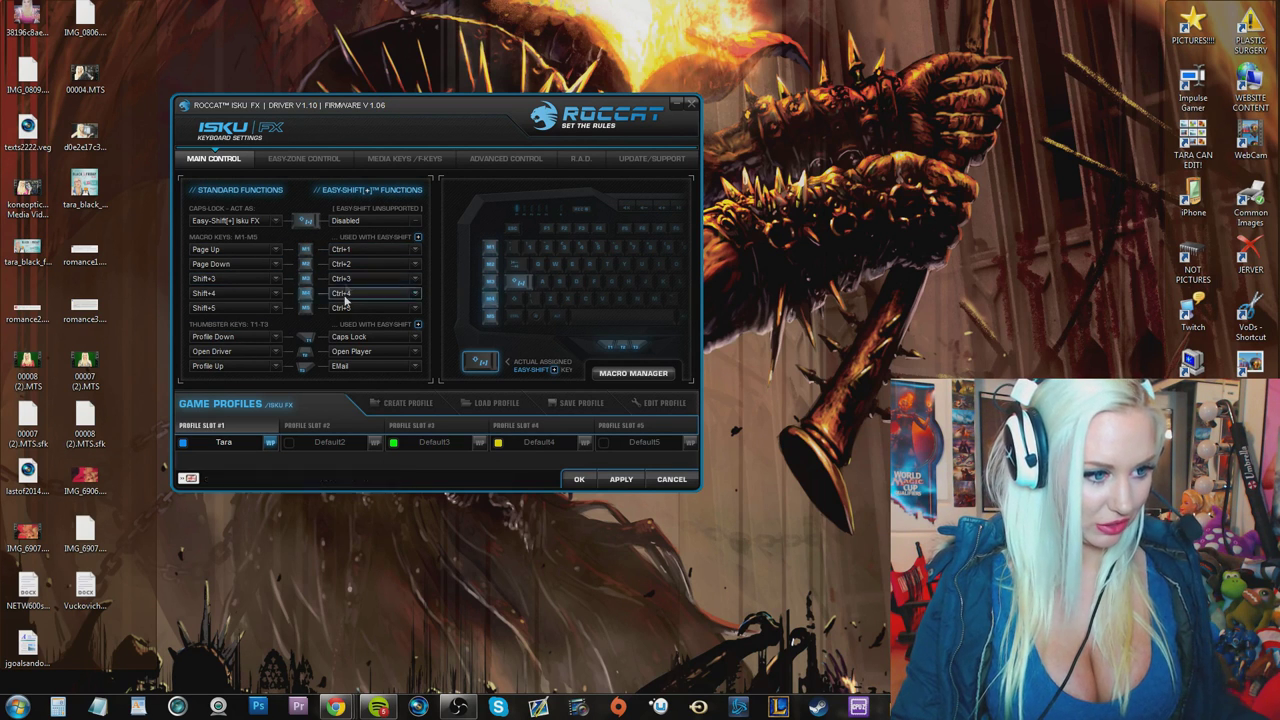
click(304, 159)
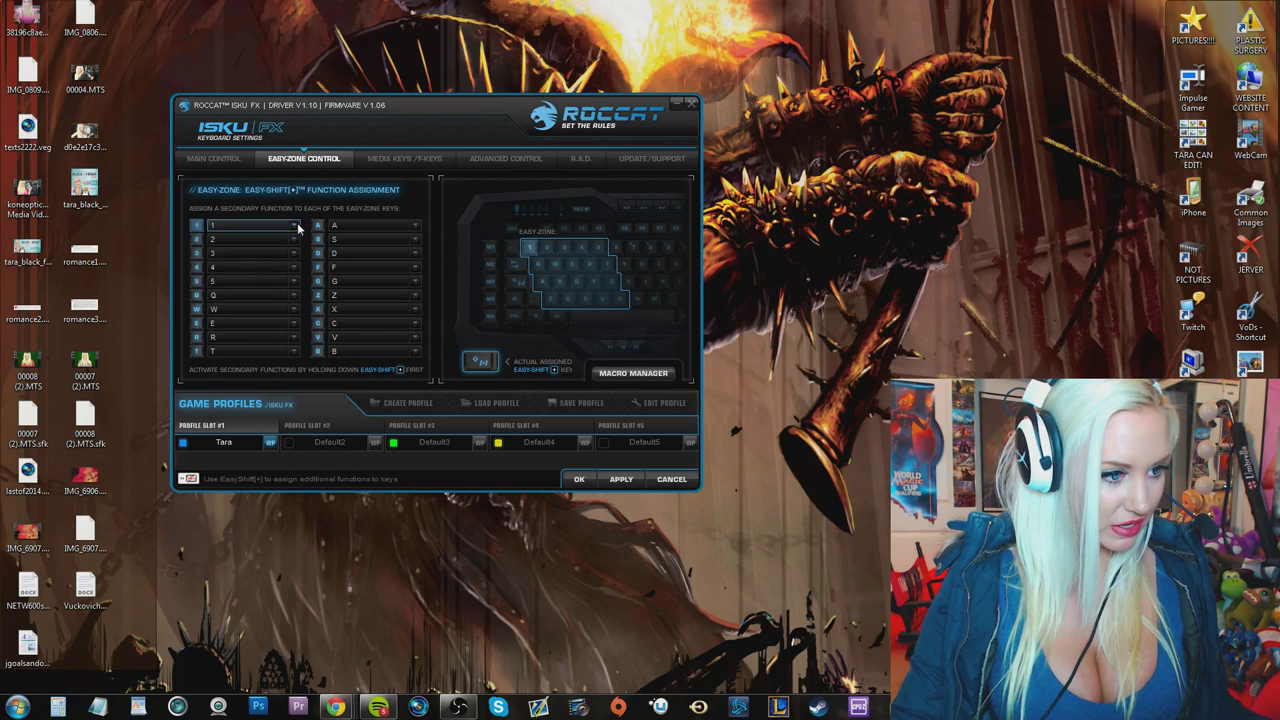
click(404, 159)
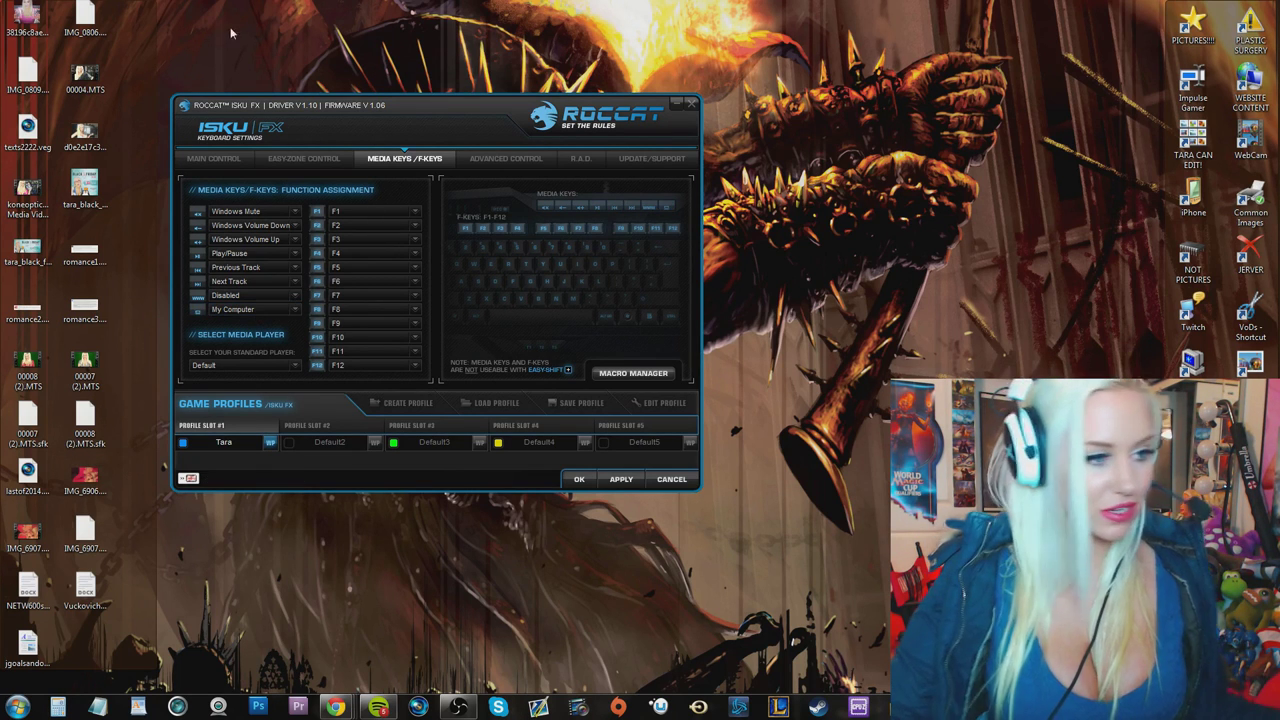
Step: Show the Advanced Control lighting settings: colour 228/0/80, 100% brightness, dimming to 20%
click(536, 162)
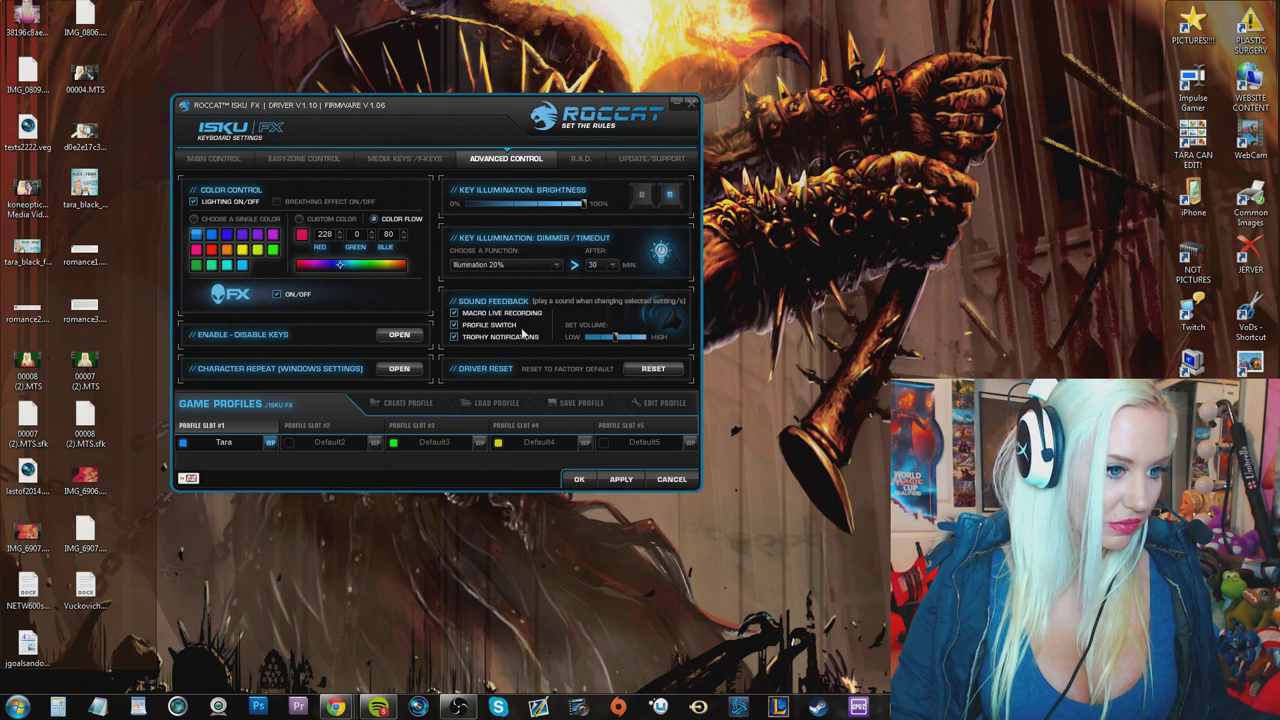
Step: Check the R.A.D. statistics and Update/Support pages, then step back through the tabs to Main Control
click(581, 158)
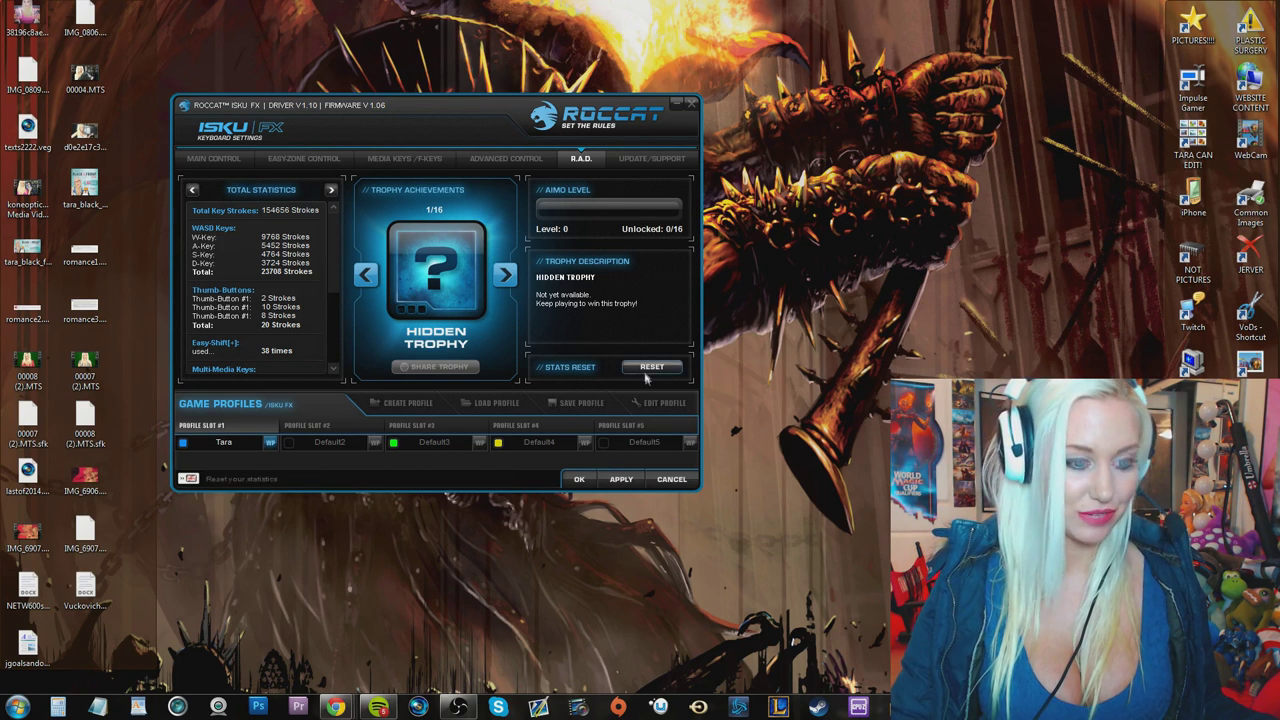
click(645, 158)
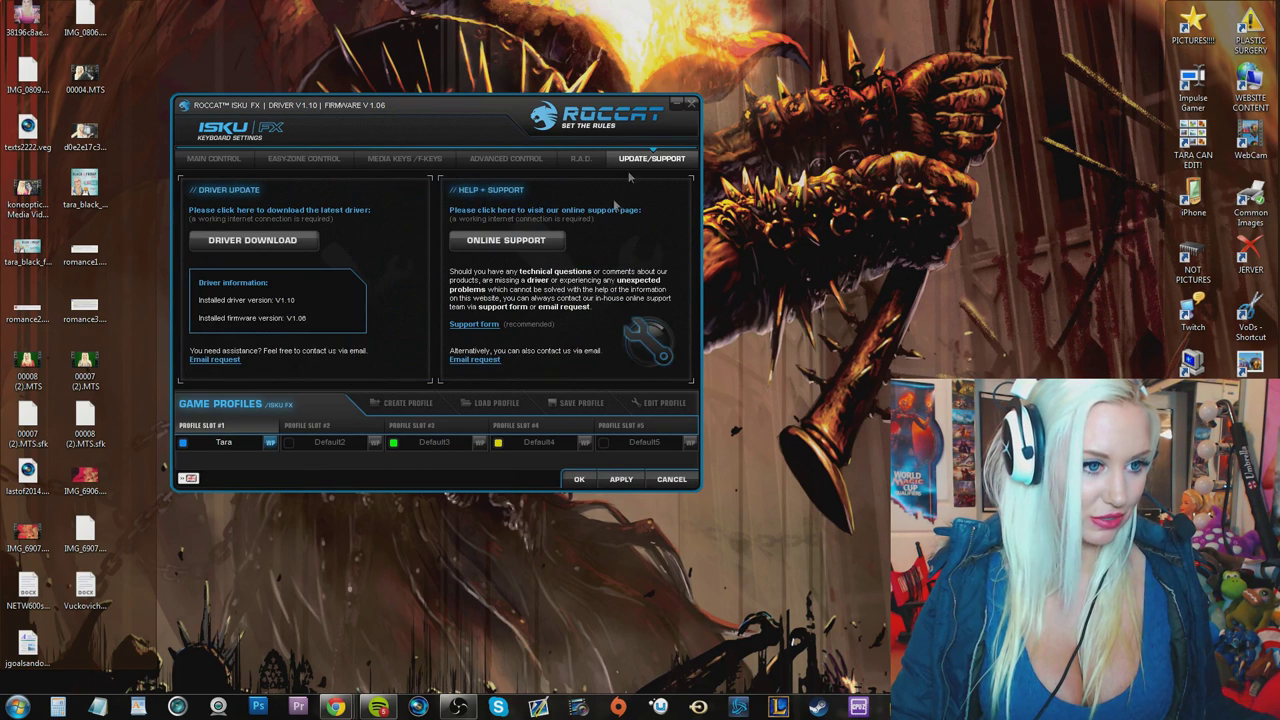
click(512, 158)
click(405, 158)
click(305, 158)
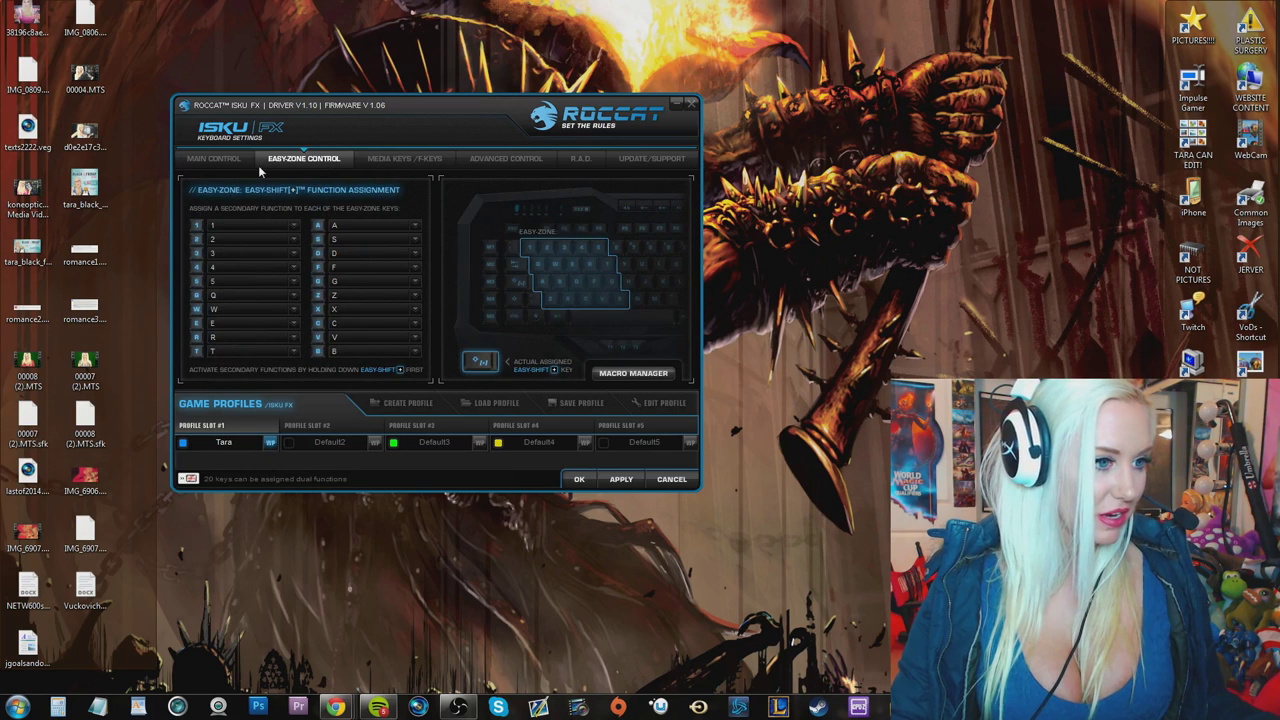
click(214, 158)
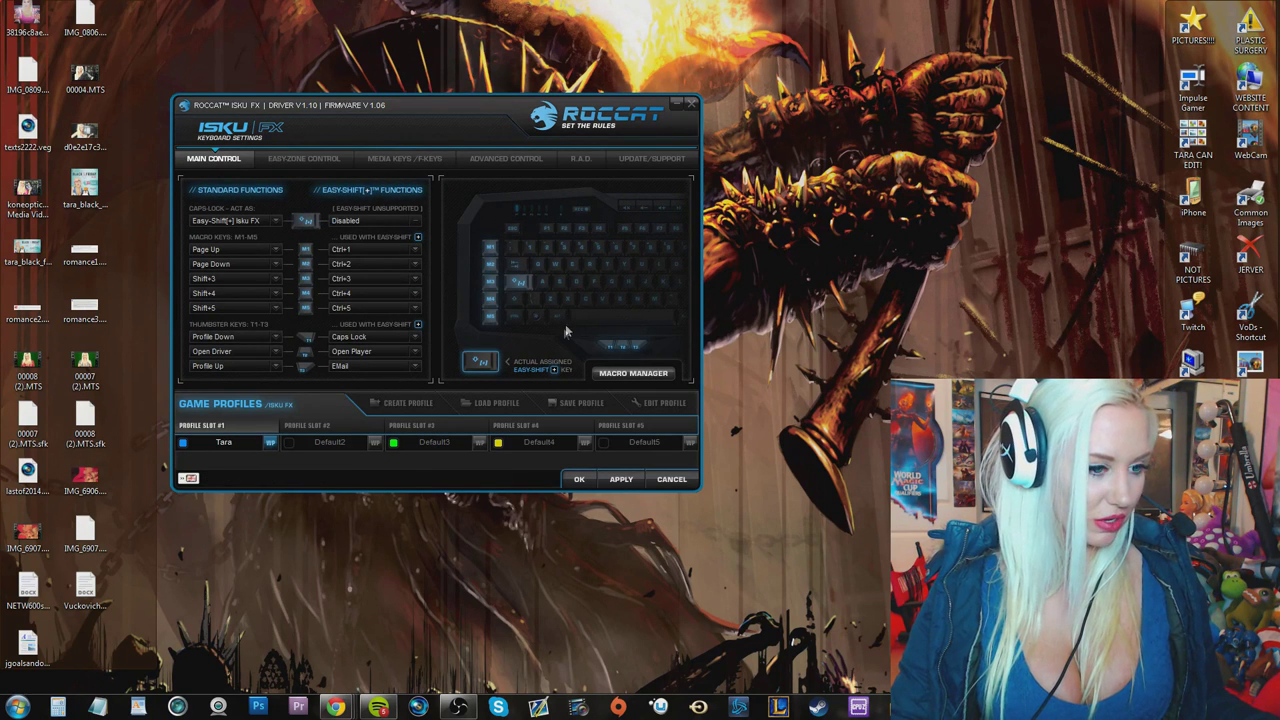